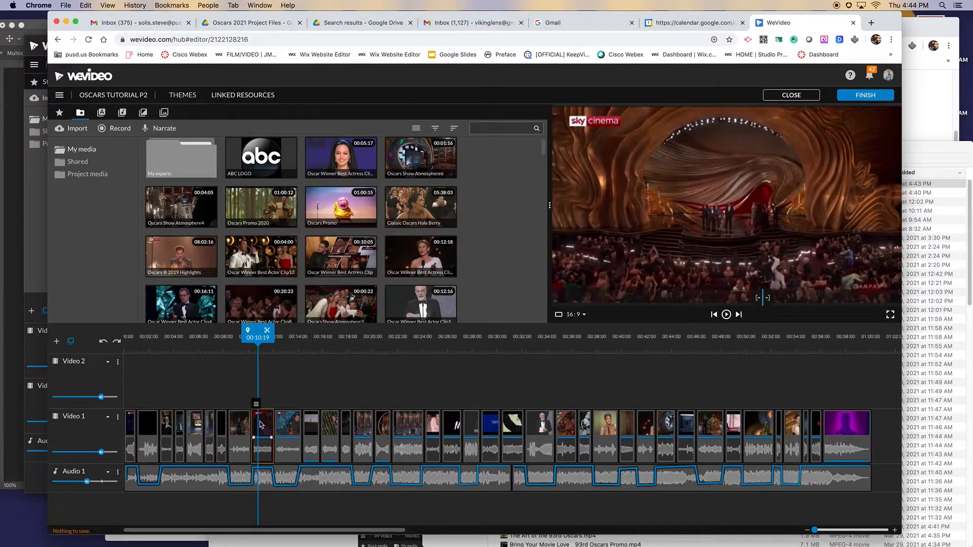
Step: Enlarge the Oscars 2019 Highlights clip at 00:10:19 to scale 1.27, pushing the Sky Cinema watermark out of frame, and play it back
double_click(261, 425)
drag(554, 303, 505, 334)
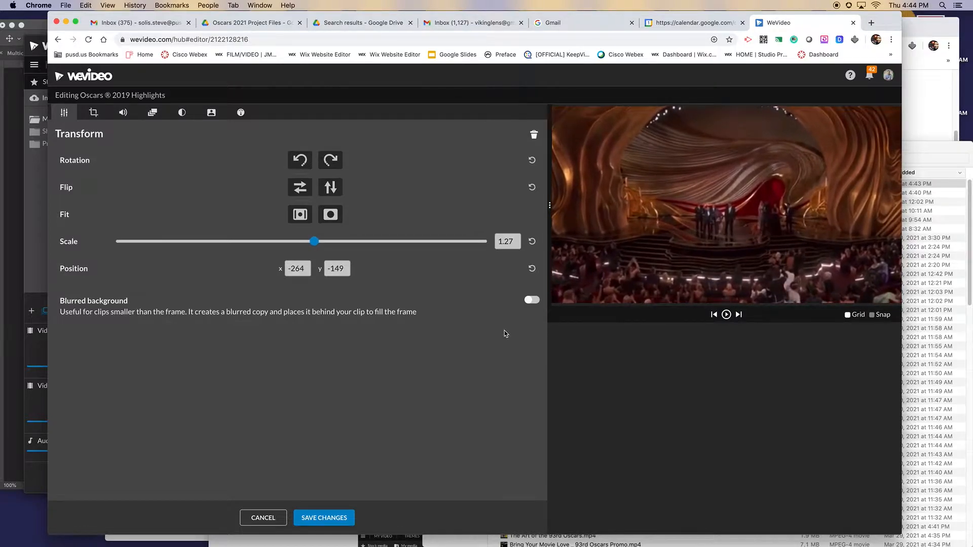
click(328, 518)
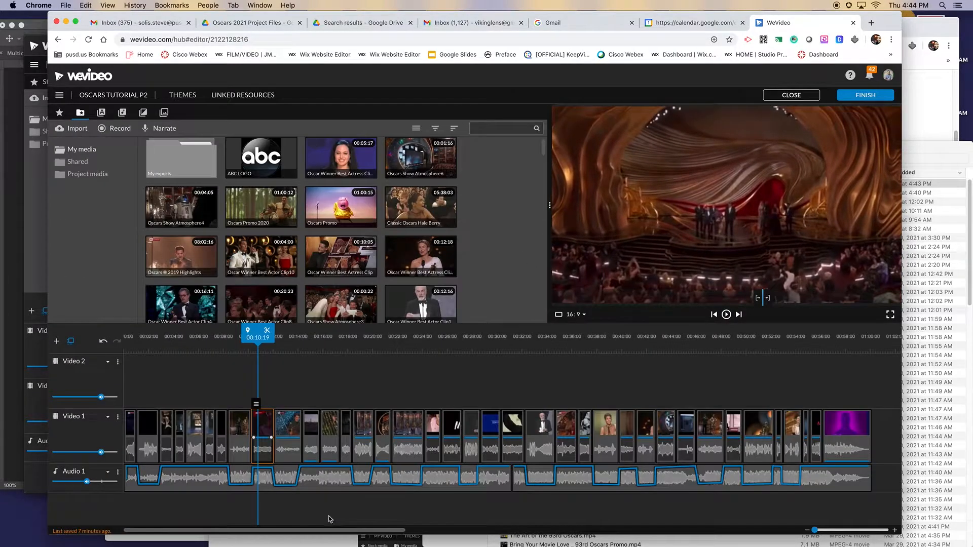
key(space)
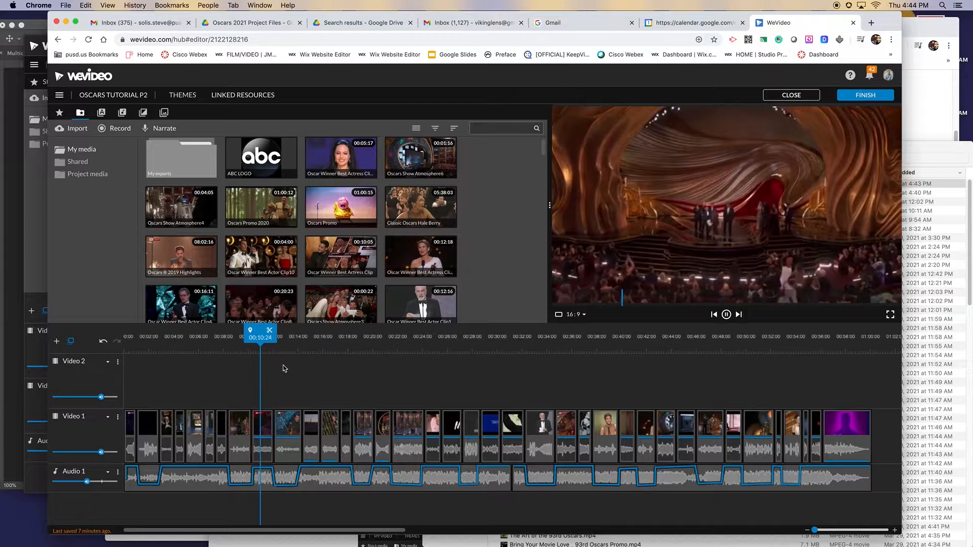
key(XF86AudioRaiseVolume)
key(XF86AudioLowerVolume)
key(XF86AudioLowerVolume)
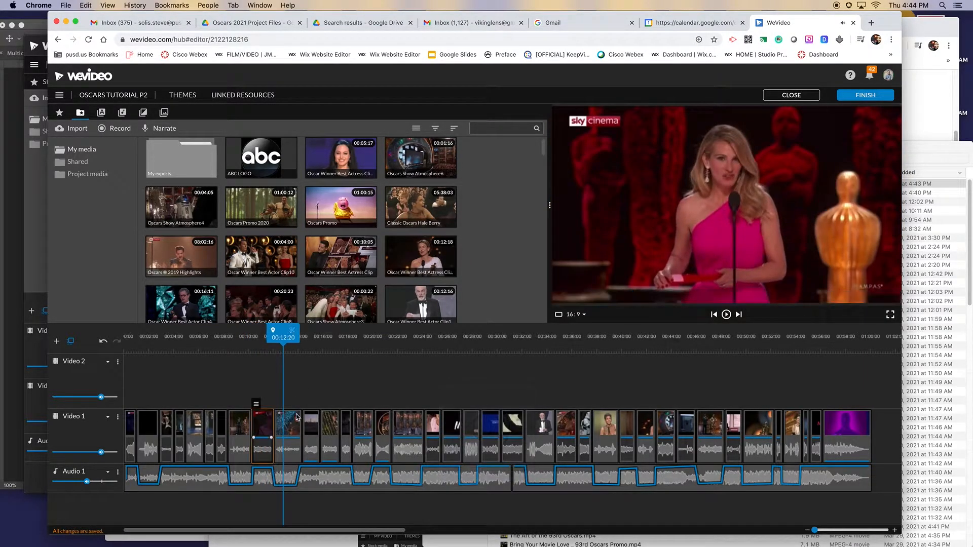
Step: Enlarge the next highlights clip, showing the presenter in pink, to scale 1.24, check it in playback, and refine the scale to 1.28
double_click(298, 417)
click(314, 241)
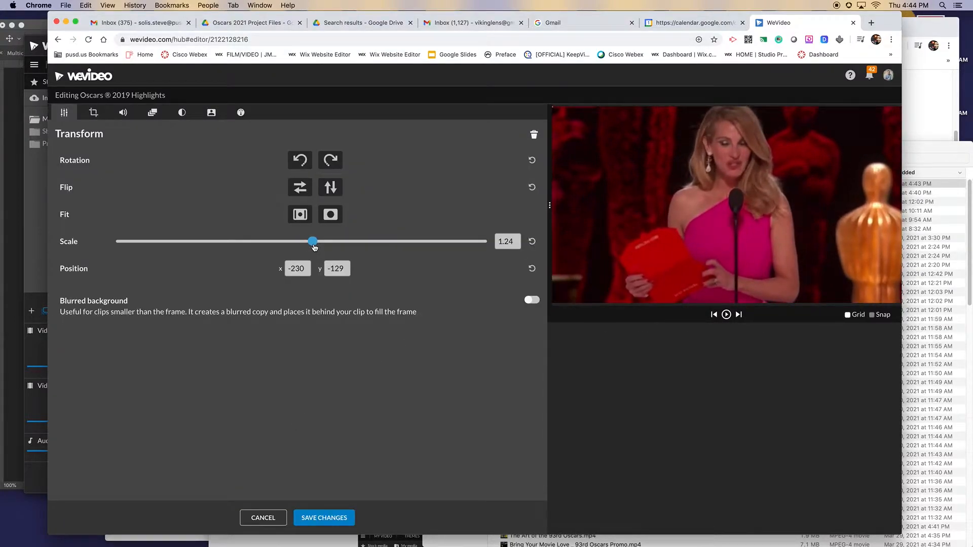
click(347, 516)
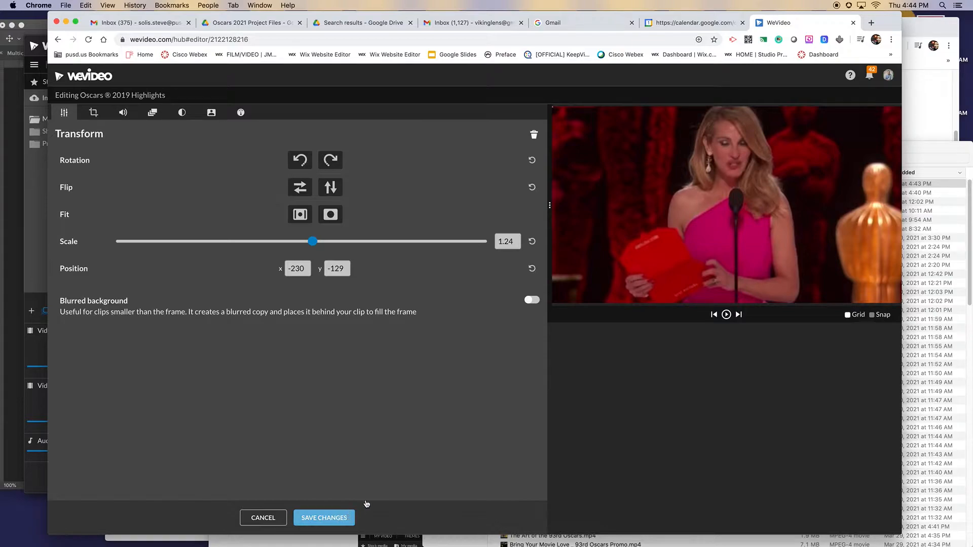
key(space)
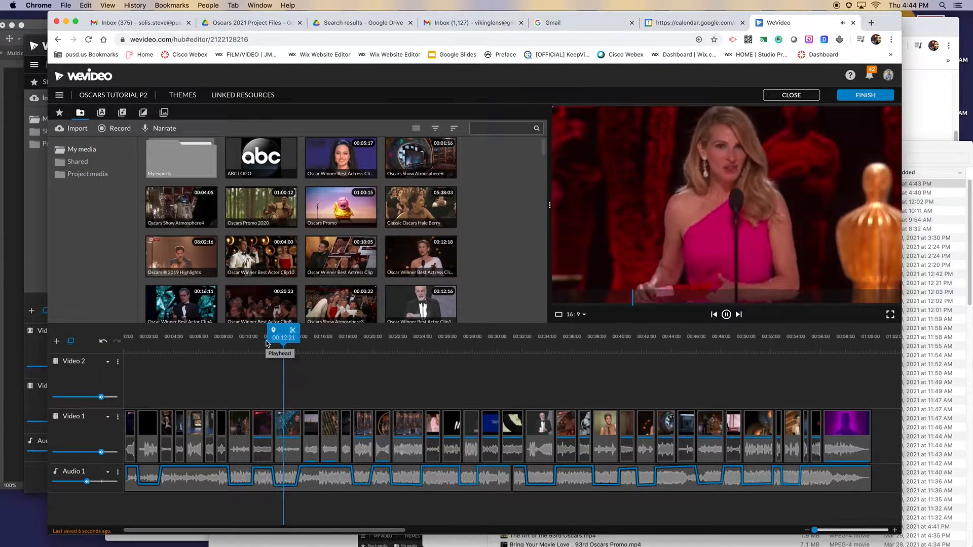
key(space)
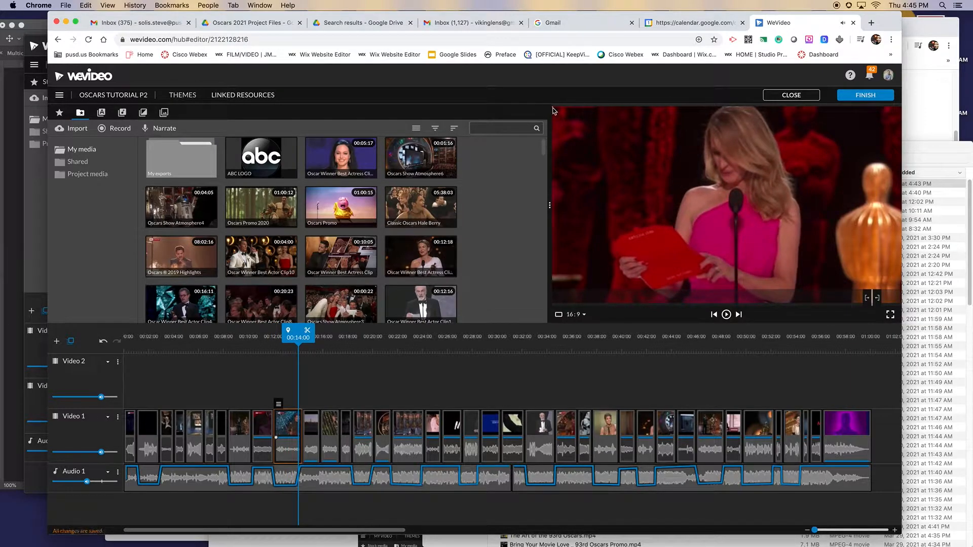
double_click(290, 427)
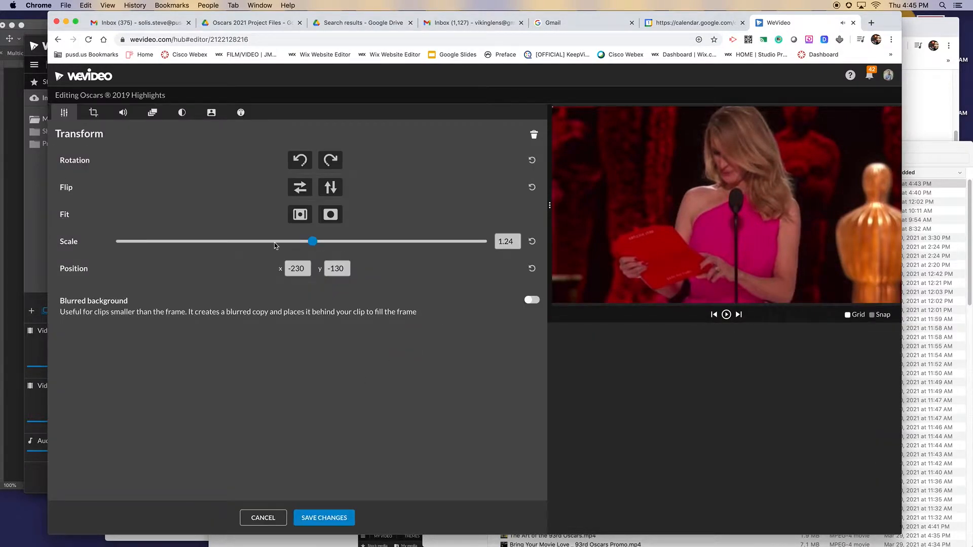
click(313, 242)
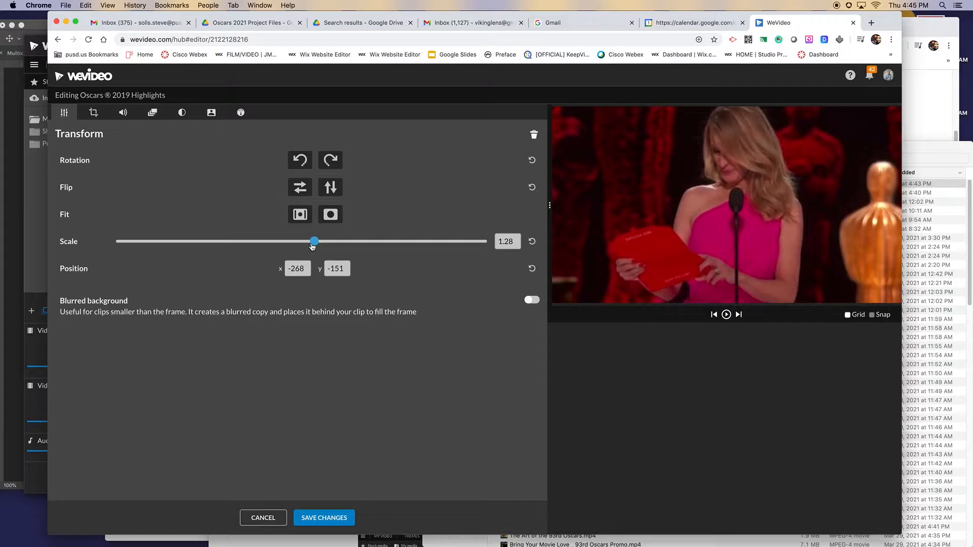
click(336, 518)
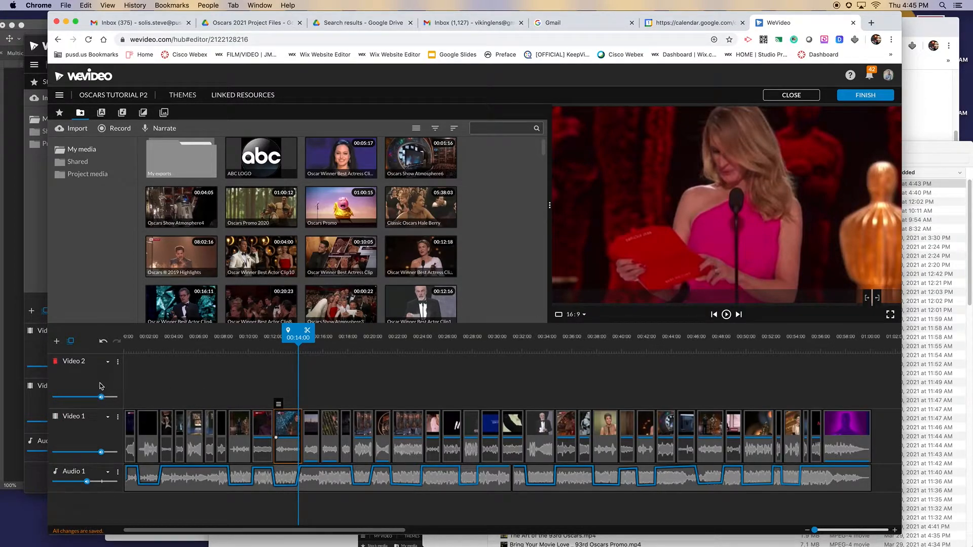
click(57, 342)
click(474, 365)
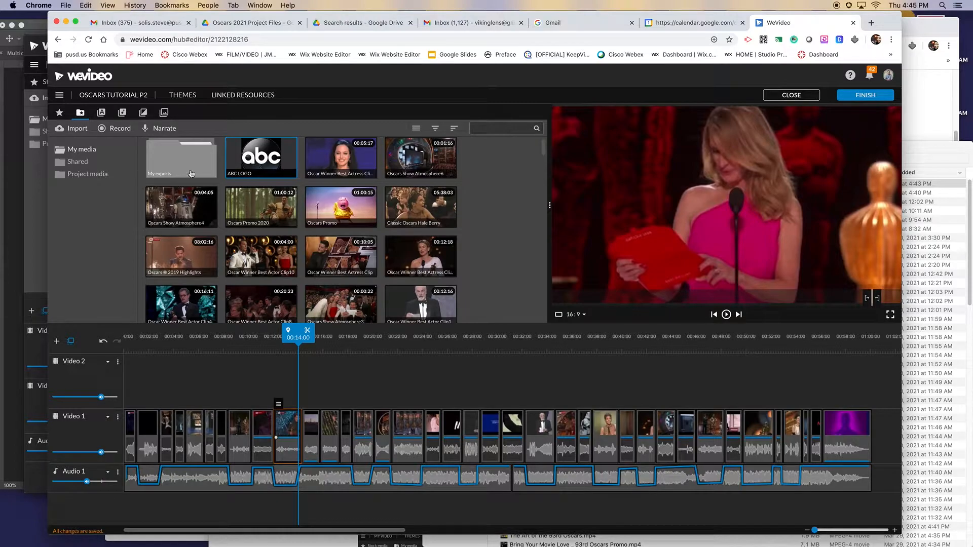
click(79, 130)
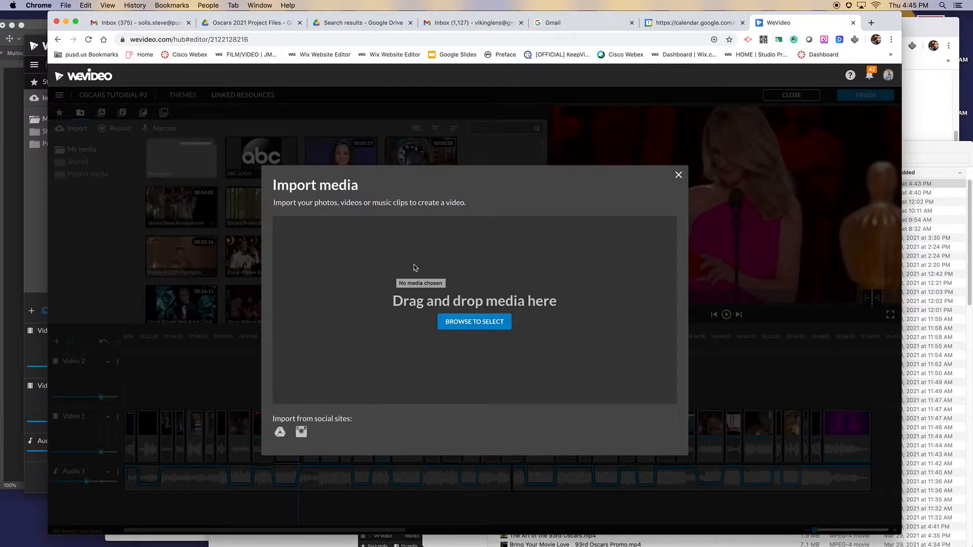
click(280, 431)
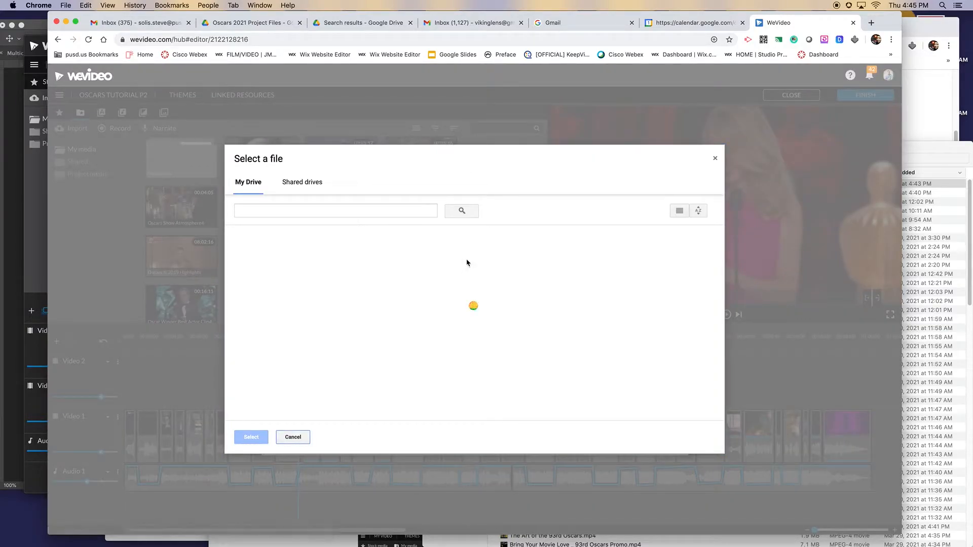
double_click(476, 269)
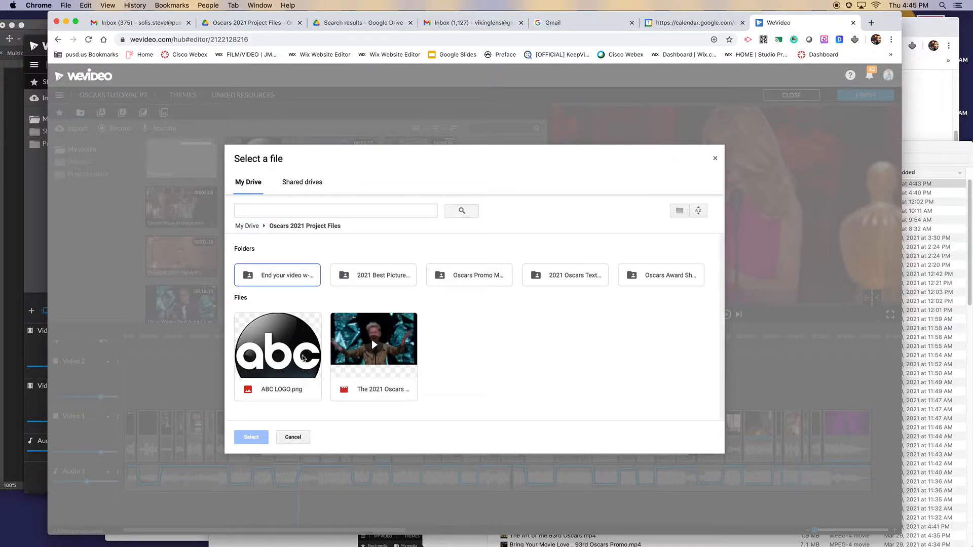
click(293, 437)
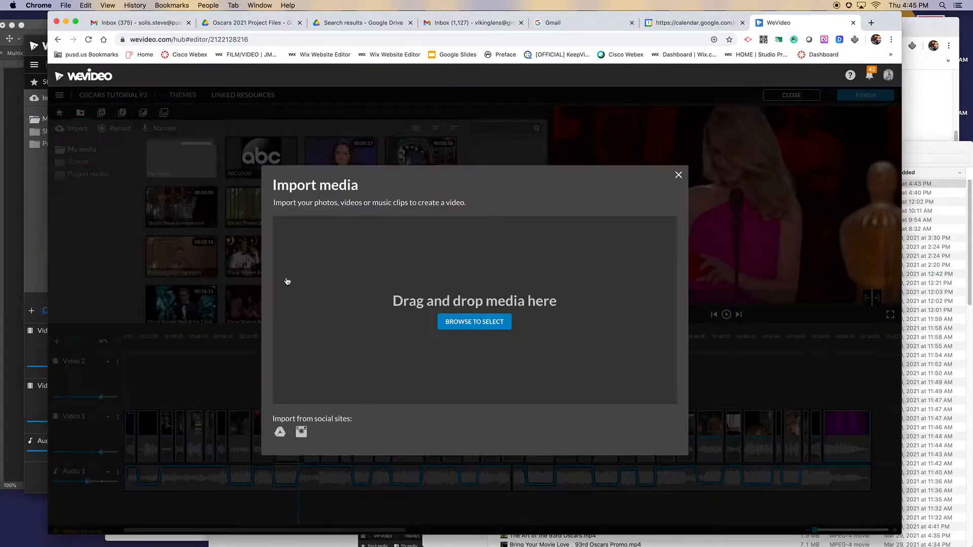
click(678, 175)
Step: Place the ABC LOGO image at the start of the Video 2 track and shrink it to scale 0.09 using the grid
drag(280, 159, 142, 394)
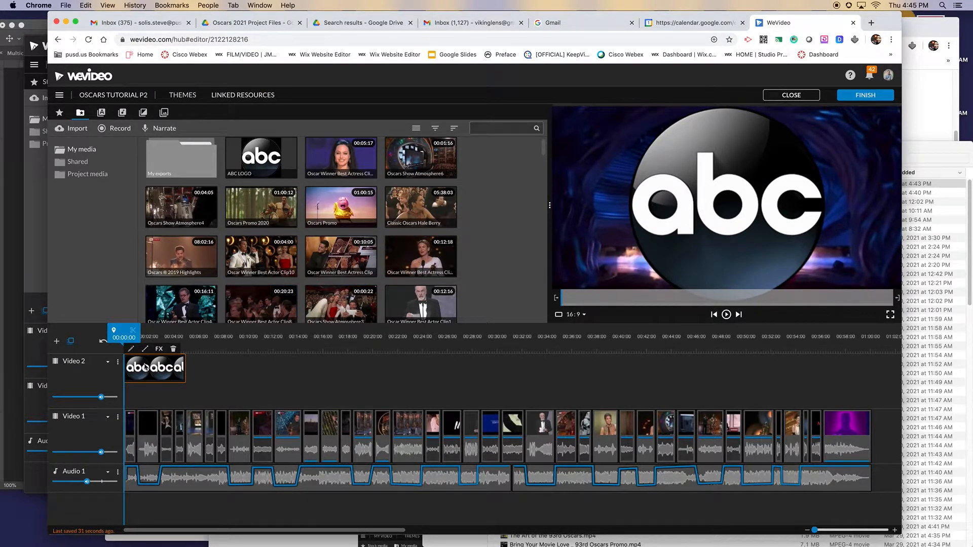
double_click(156, 373)
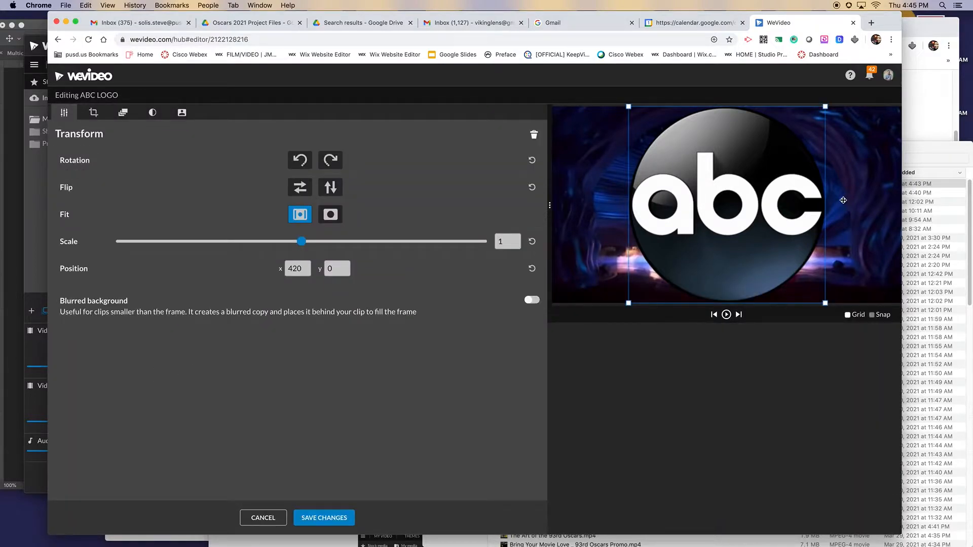
click(855, 316)
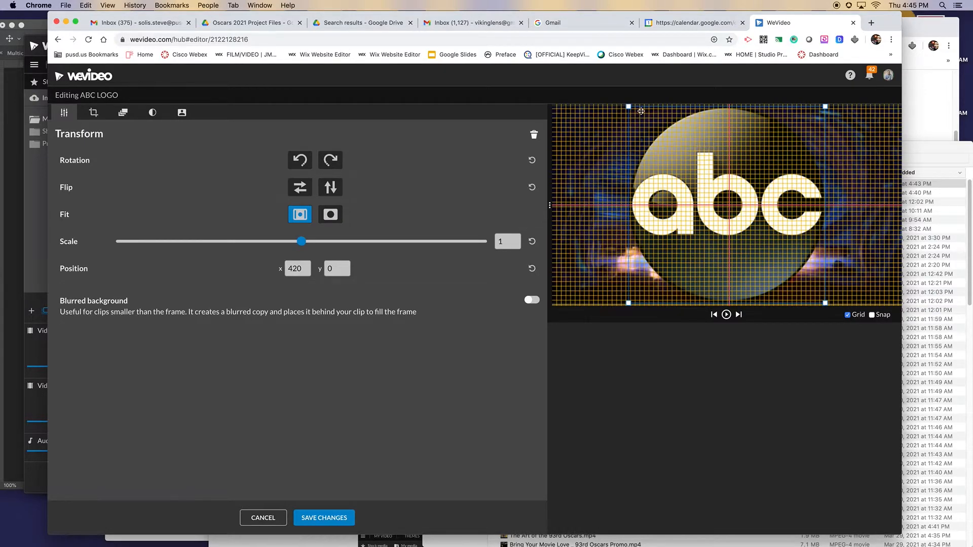
drag(628, 107, 740, 215)
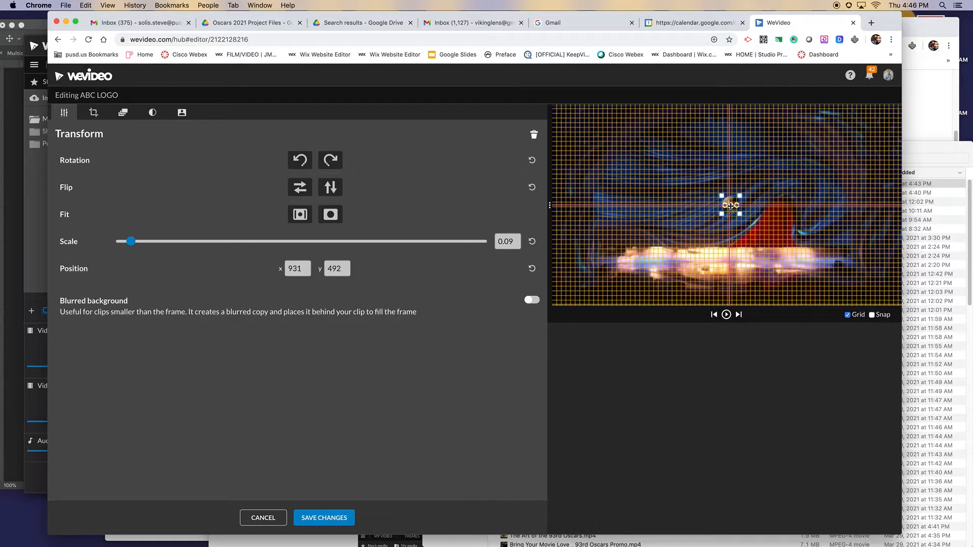
Step: Position the ABC logo in the lower-right corner of the video frame at about x 1732, y 865, and hide the grid
drag(728, 205, 880, 278)
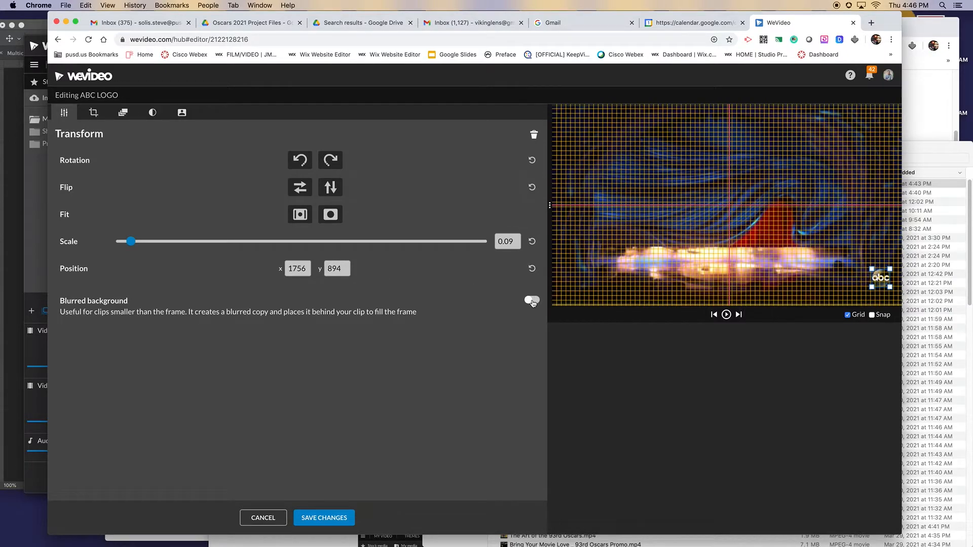
click(847, 315)
drag(881, 278, 876, 274)
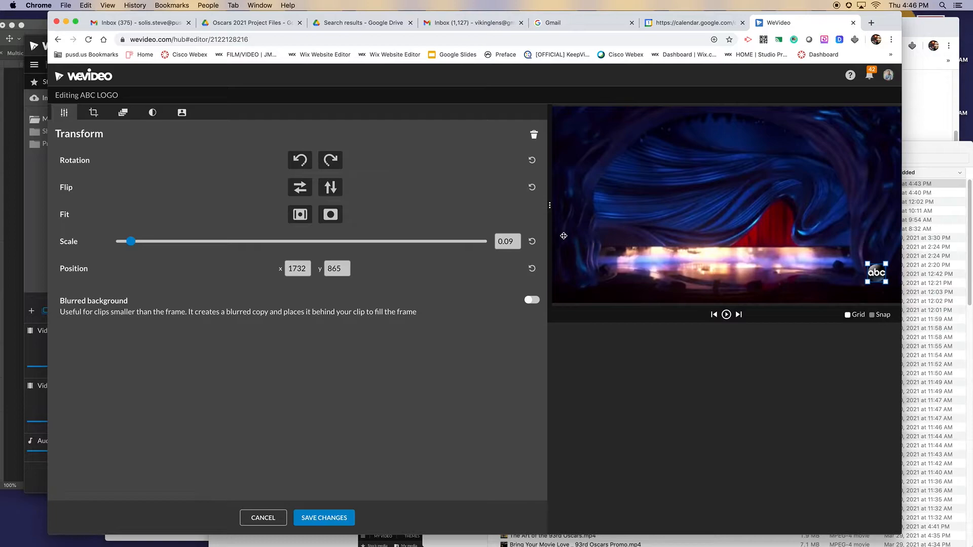
click(152, 114)
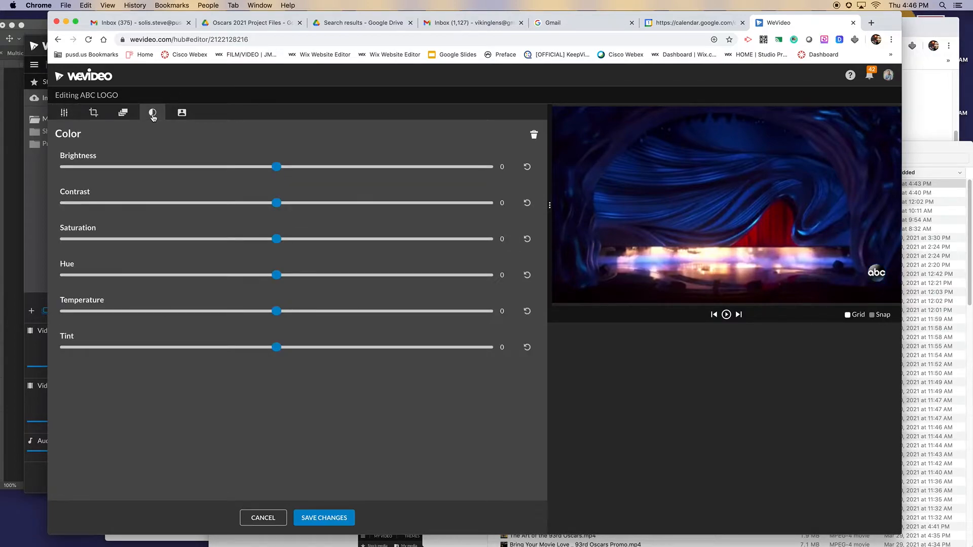
click(124, 115)
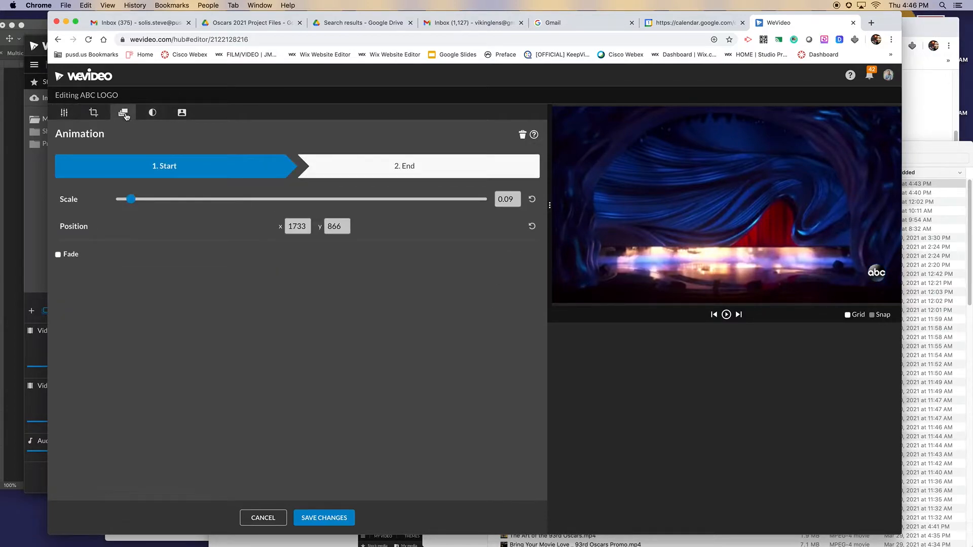
click(93, 114)
click(180, 116)
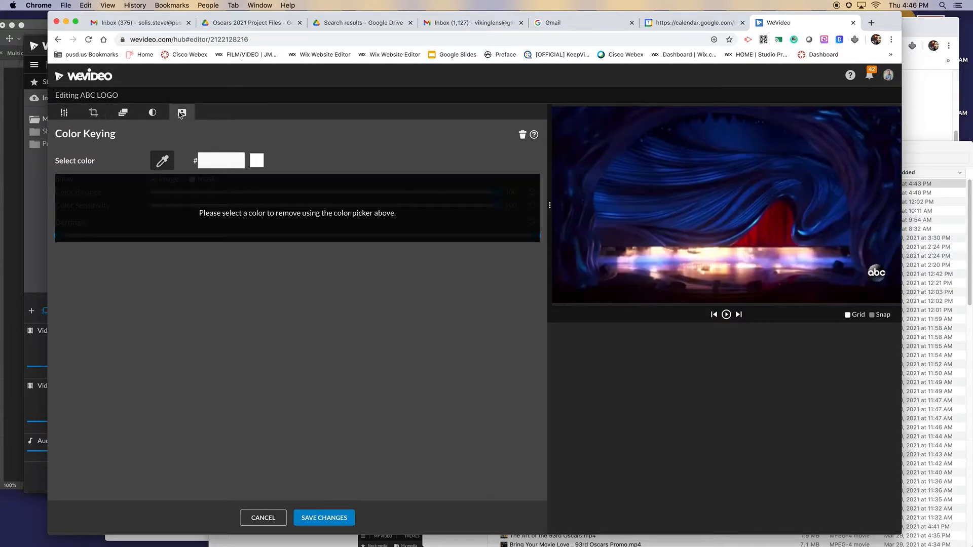
click(152, 113)
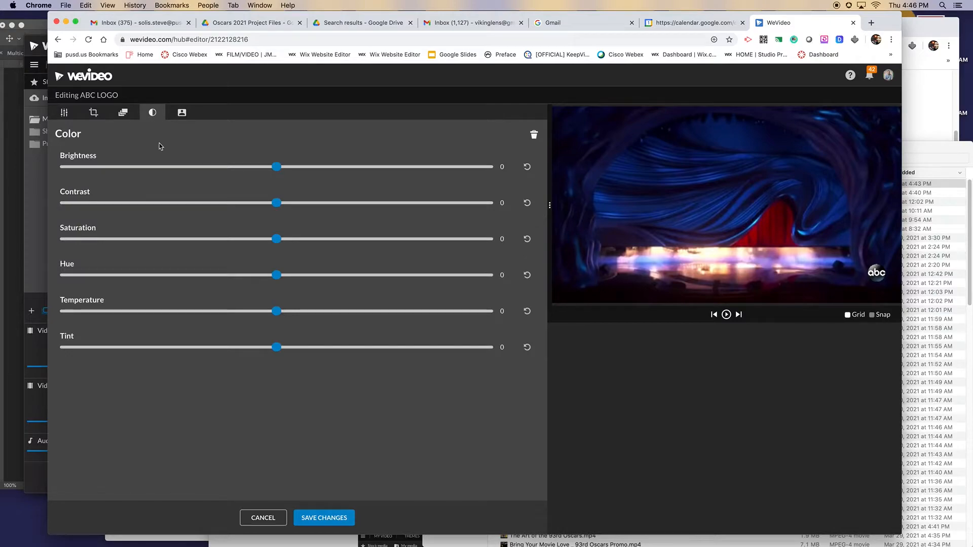
click(64, 113)
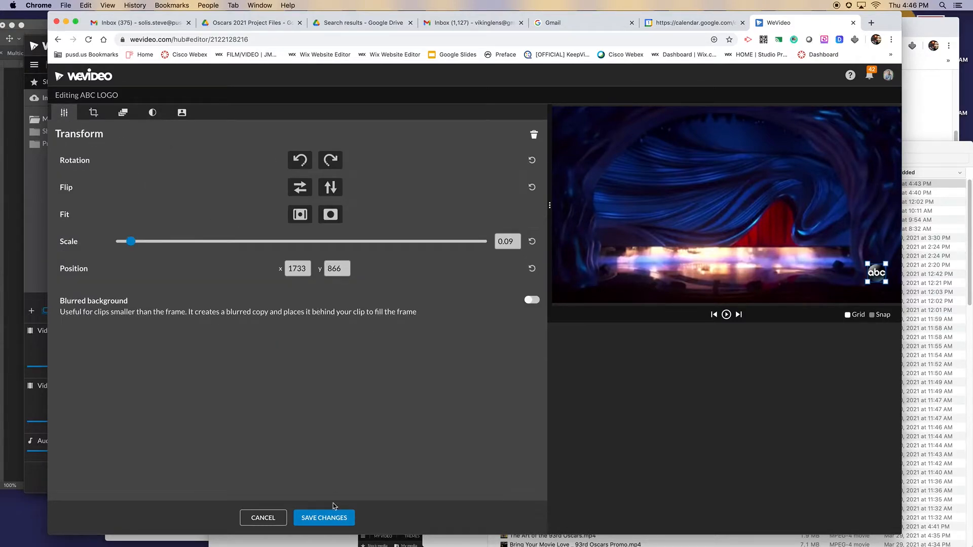
Step: Save the logo's edits and extend its Video 2 clip to about 56 seconds, where the final purple clip on Video 1 begins
click(338, 517)
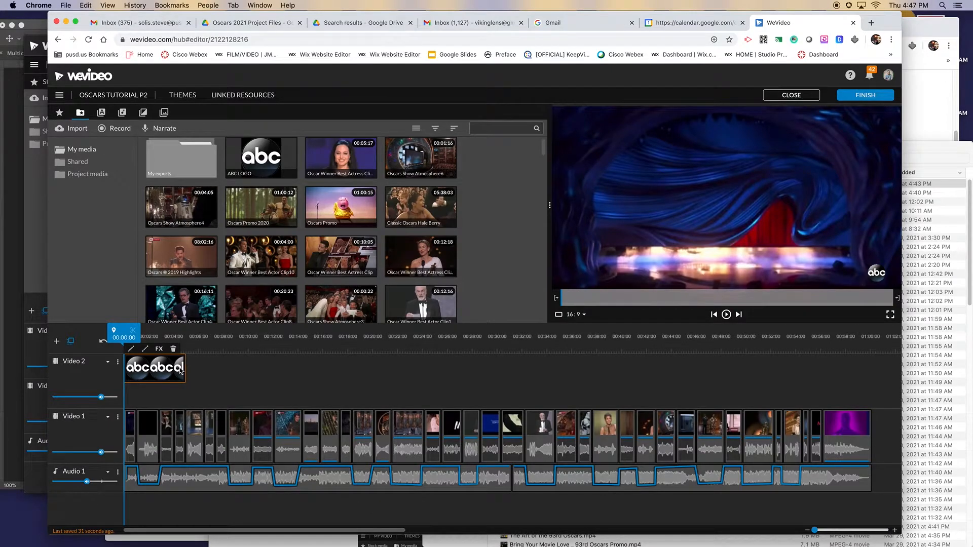
drag(182, 366, 773, 396)
drag(771, 340, 792, 341)
click(771, 359)
click(619, 368)
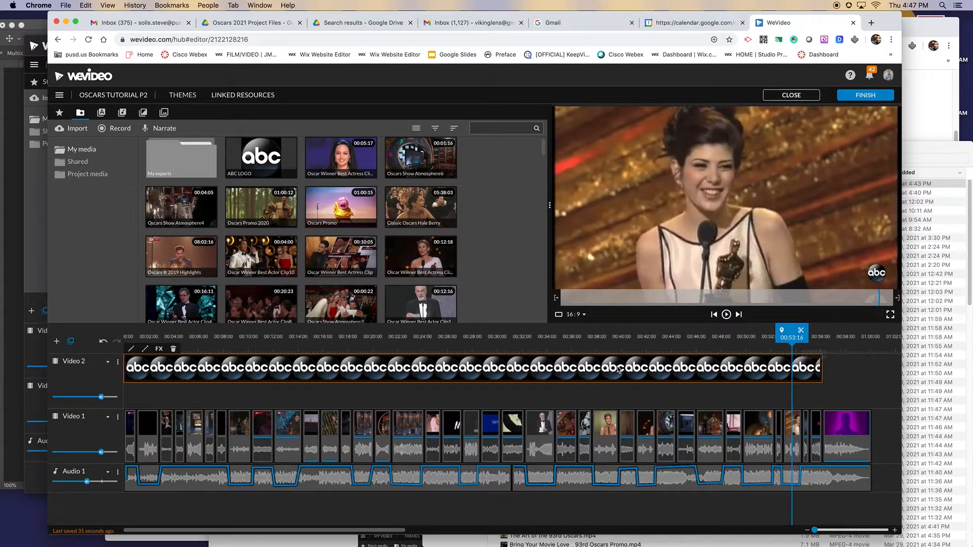
click(159, 349)
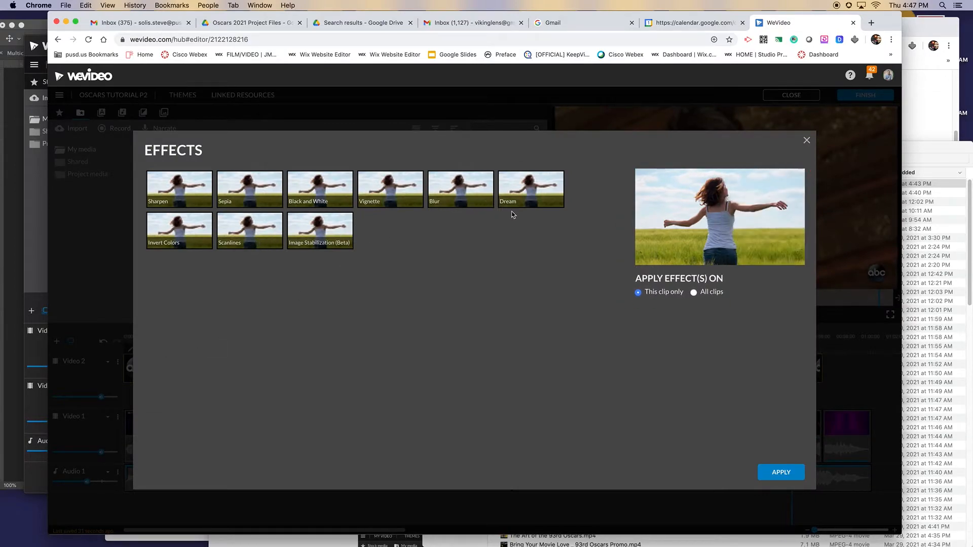
click(775, 477)
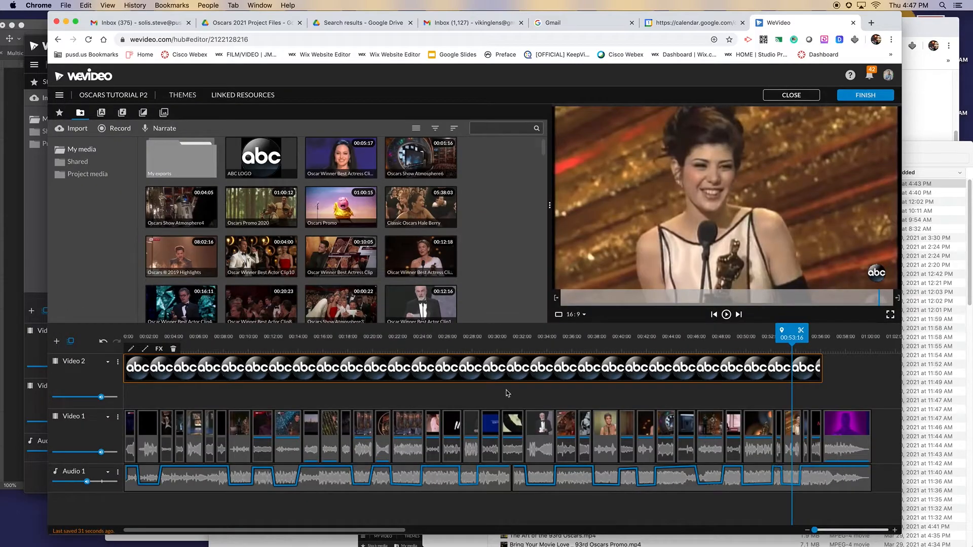
click(145, 350)
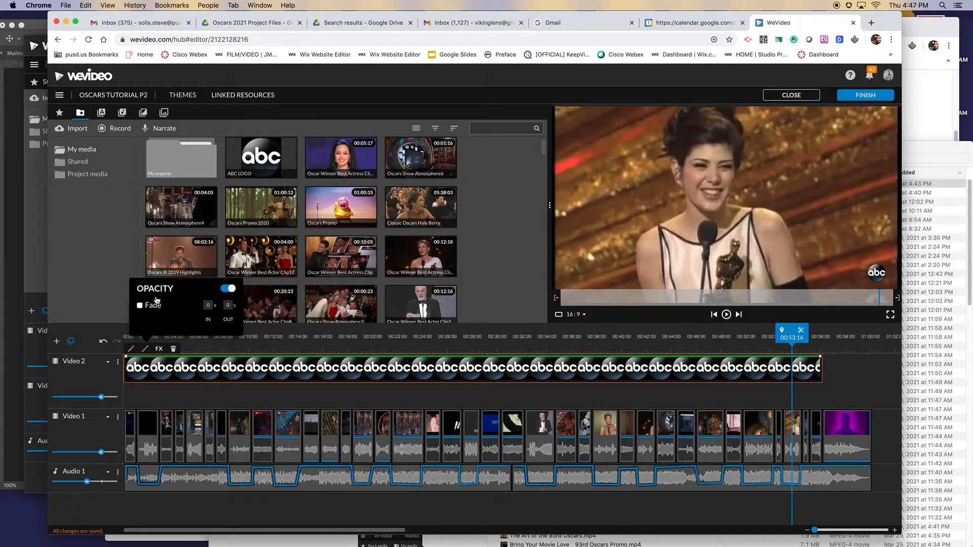
click(229, 290)
drag(791, 333, 740, 333)
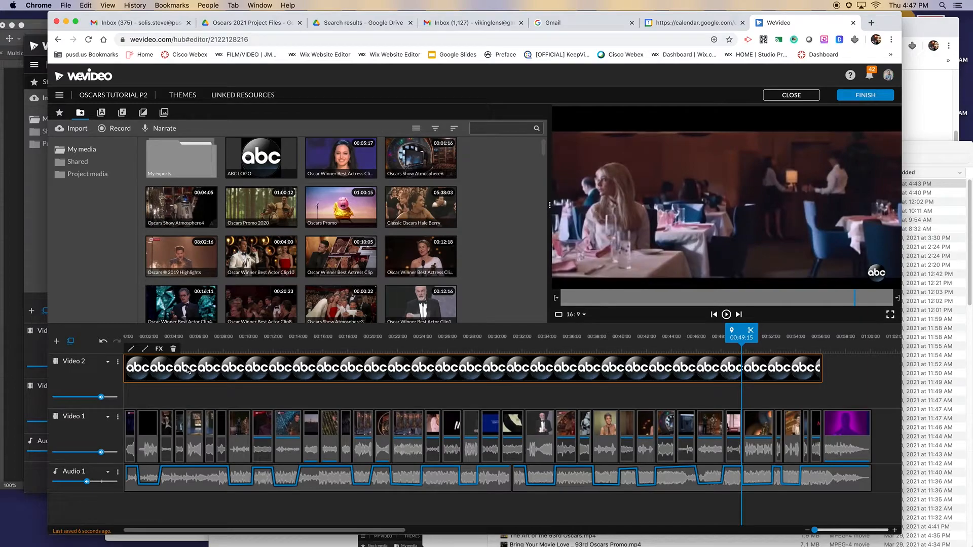
click(145, 349)
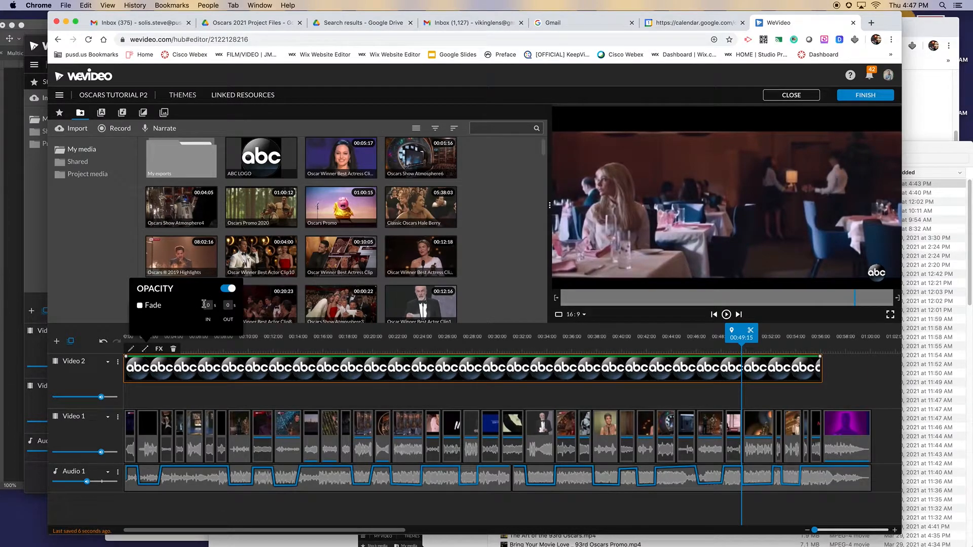
click(230, 292)
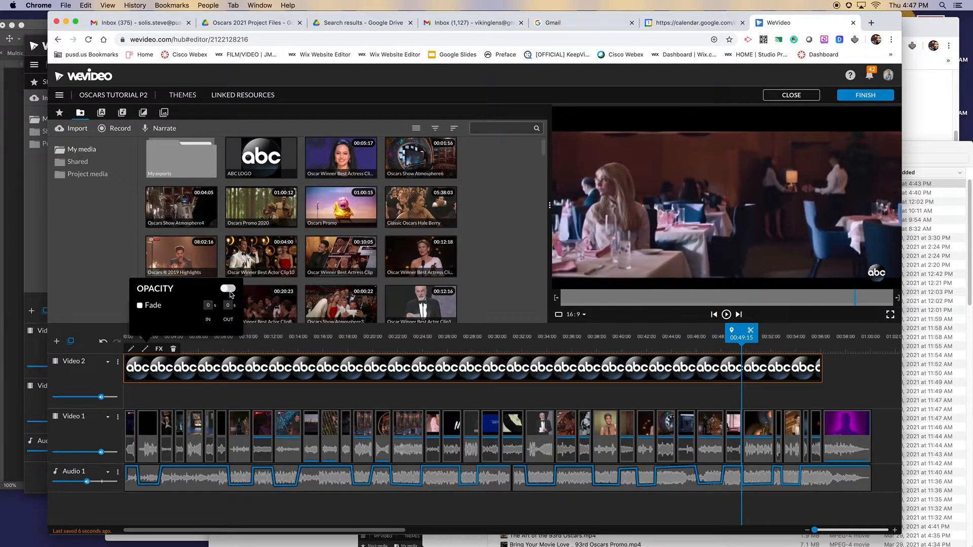
Step: Turn on the opacity control for the ABC logo clip on Video 2 and check the overlay by playing the video from the start
click(229, 290)
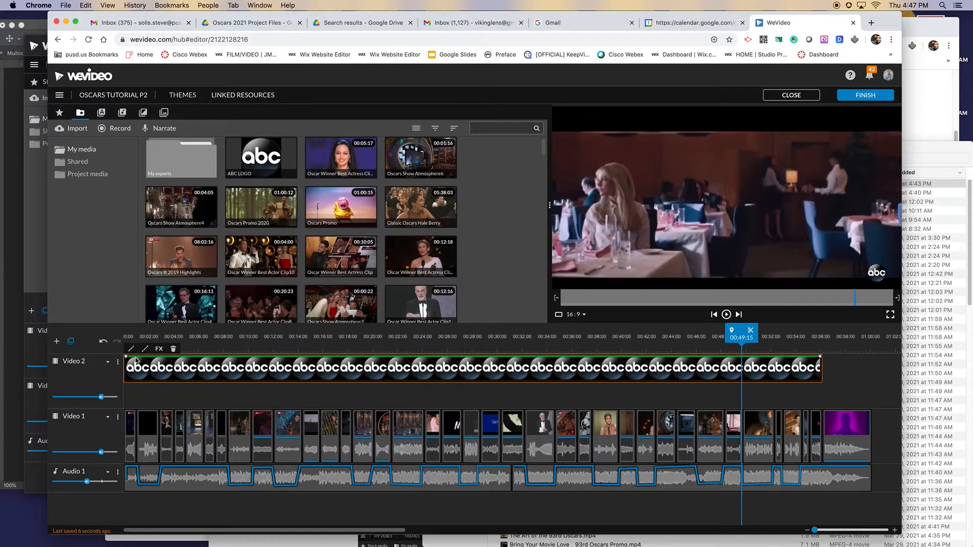
click(140, 335)
drag(139, 336, 120, 335)
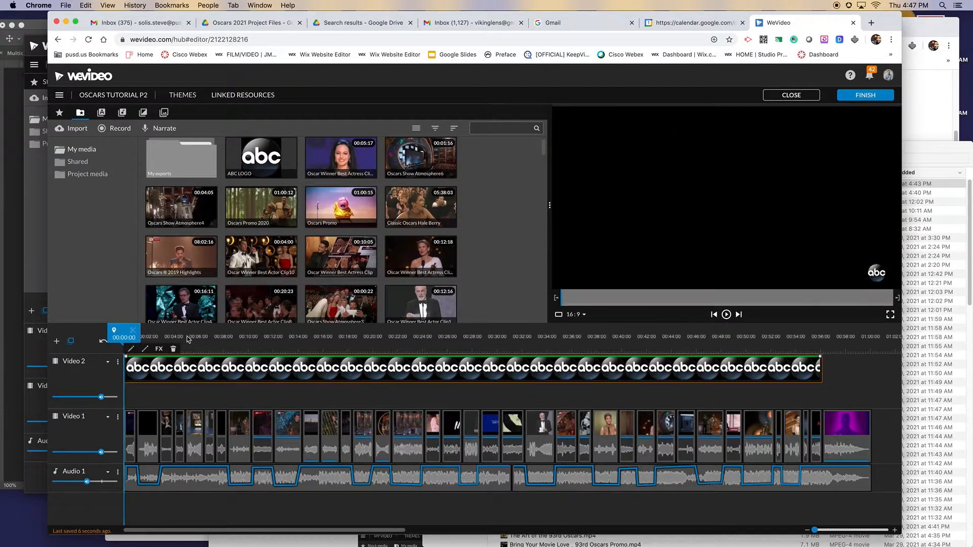
key(space)
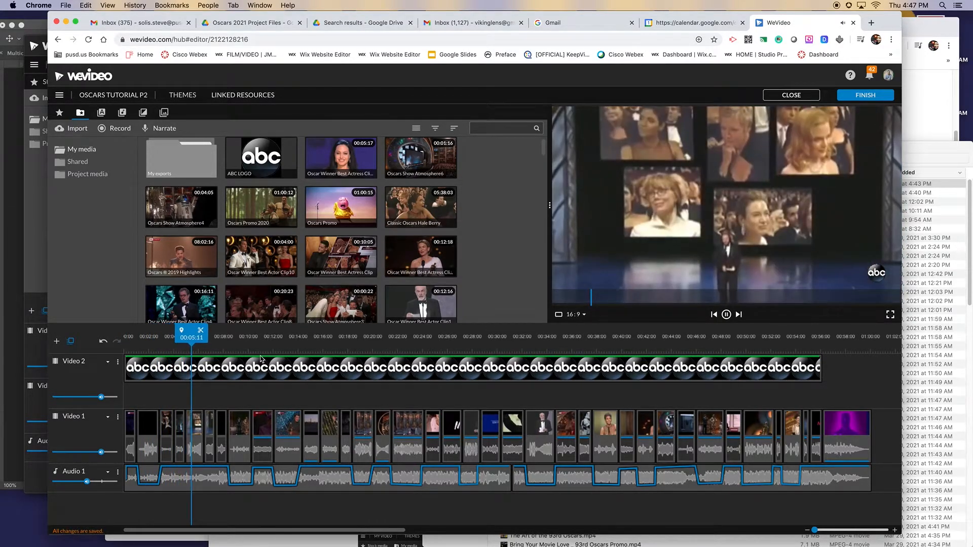
click(255, 373)
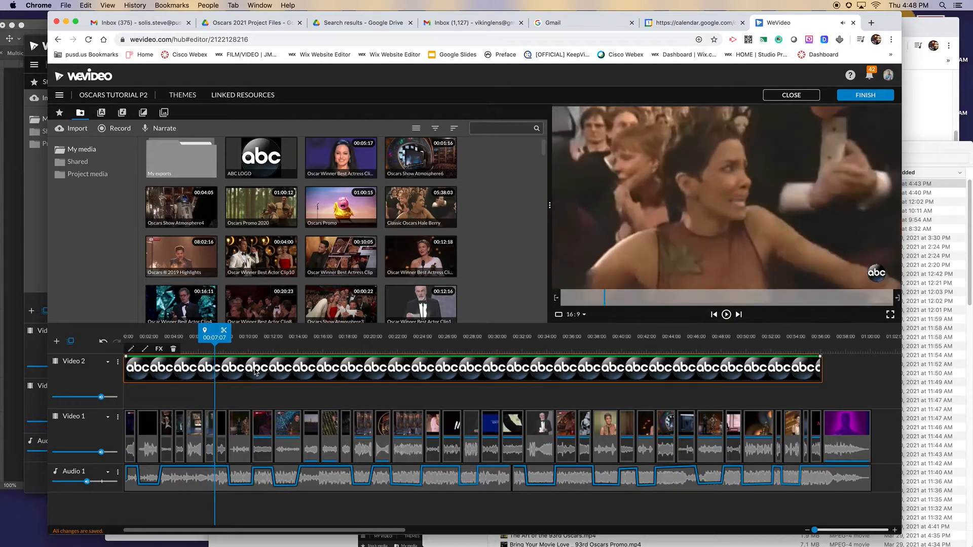
Step: Add a video track named Video 3 and place the static Lower third title at its start
click(57, 343)
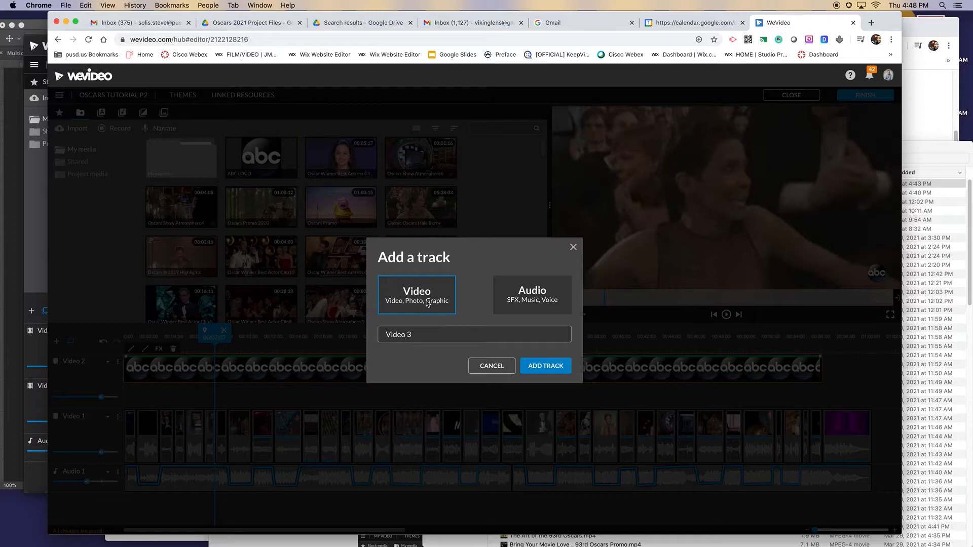
click(538, 367)
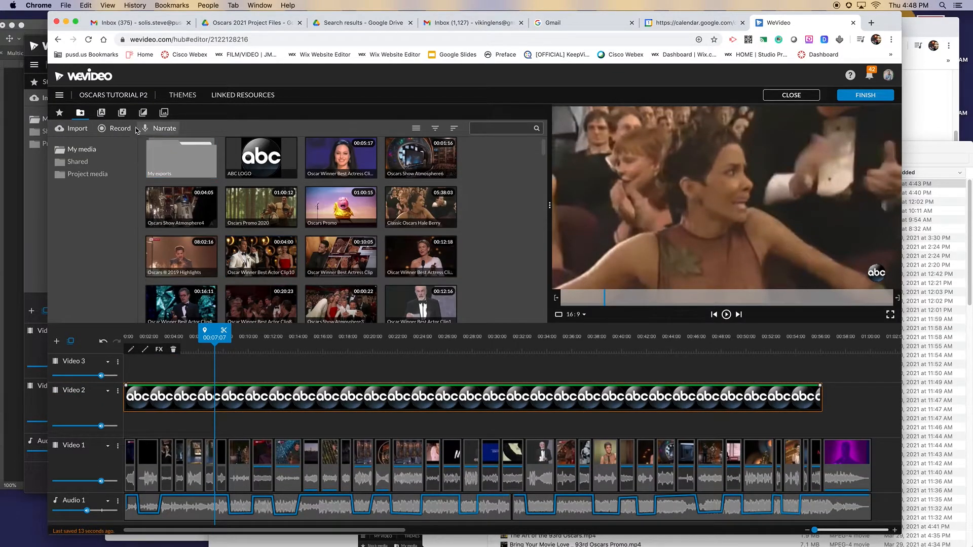
click(101, 113)
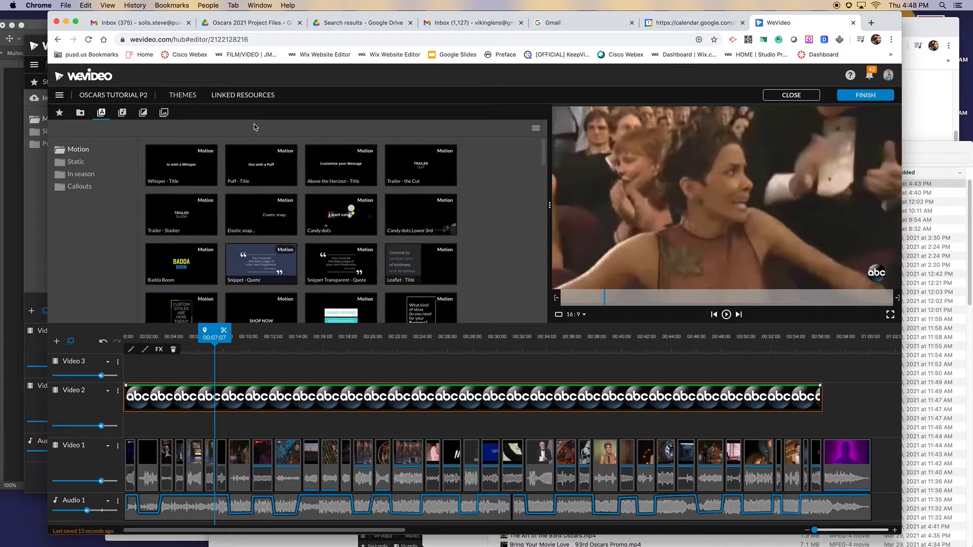
scroll(303, 193, down, 10)
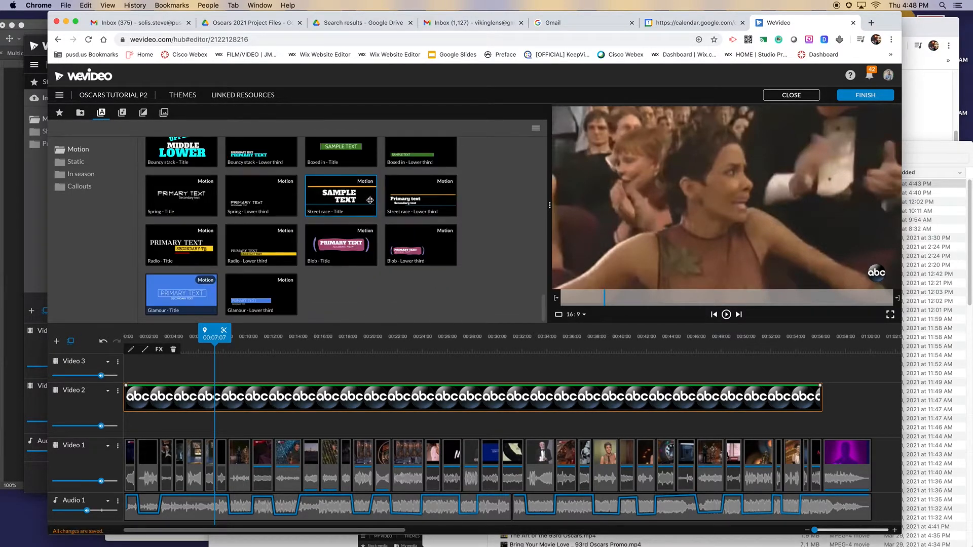
click(77, 162)
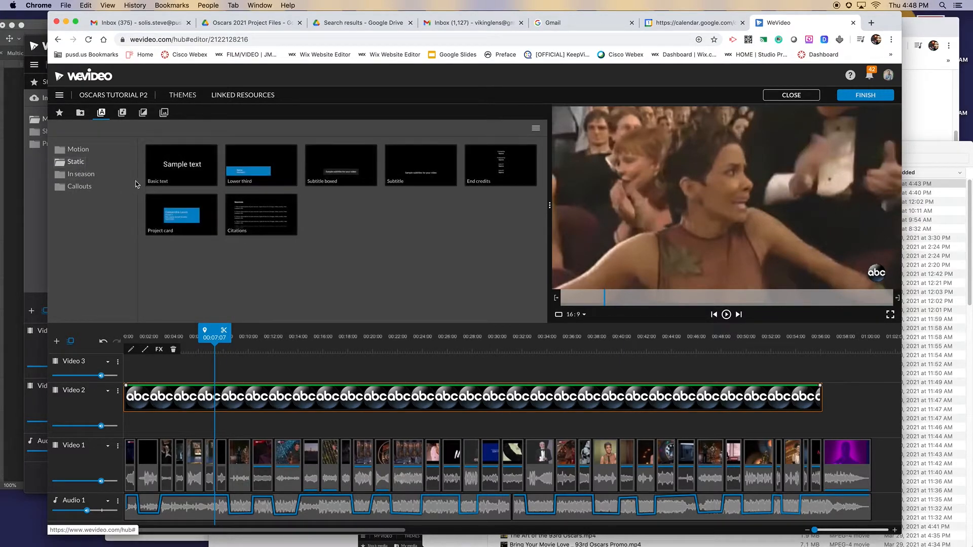
click(266, 166)
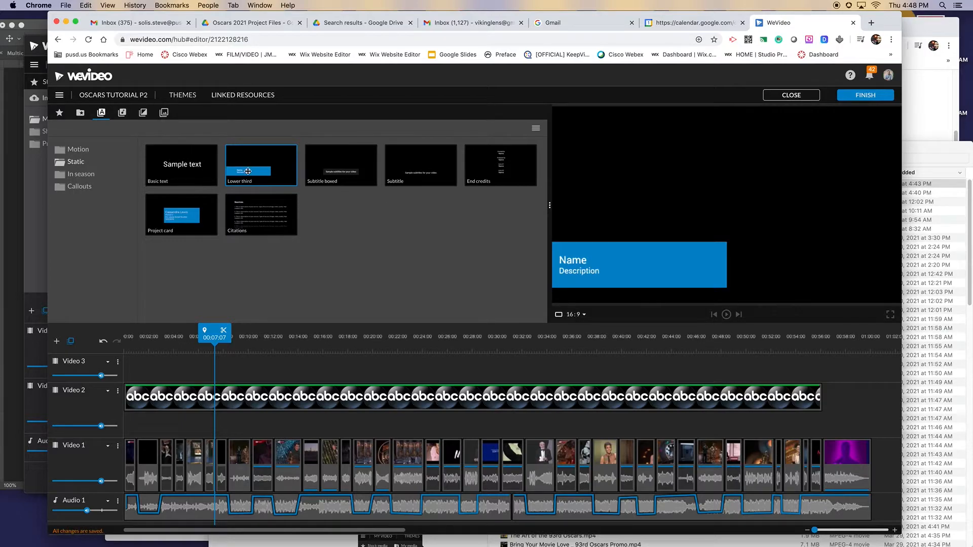
drag(248, 171, 140, 368)
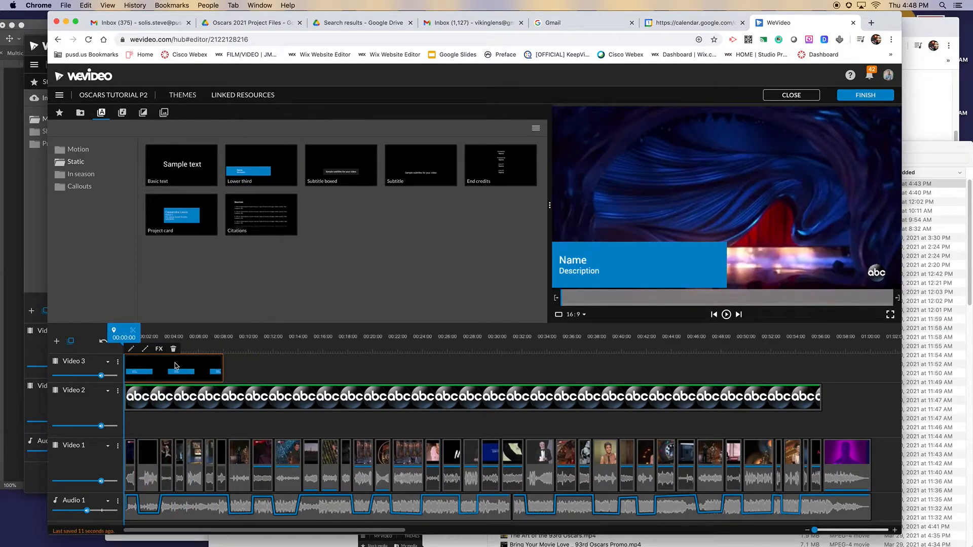
Step: Open the Lower third title on Video 3 for editing and replace its placeholder text with "#Oscars"
double_click(159, 370)
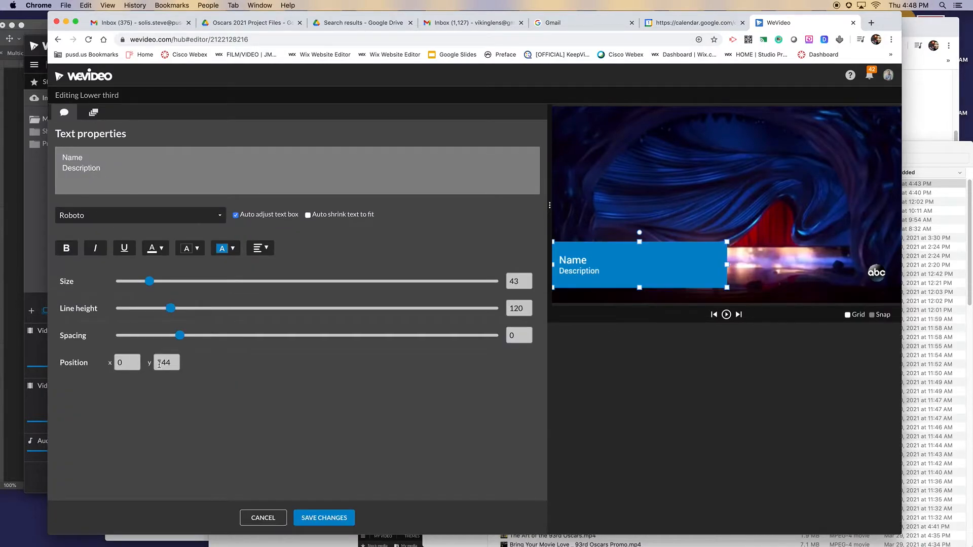
drag(129, 175, 69, 149)
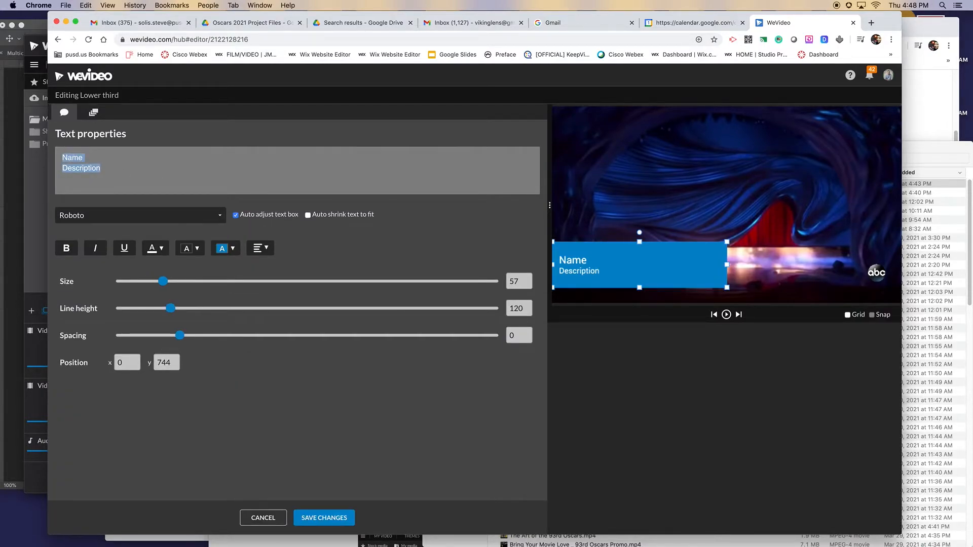
text(#Oscars)
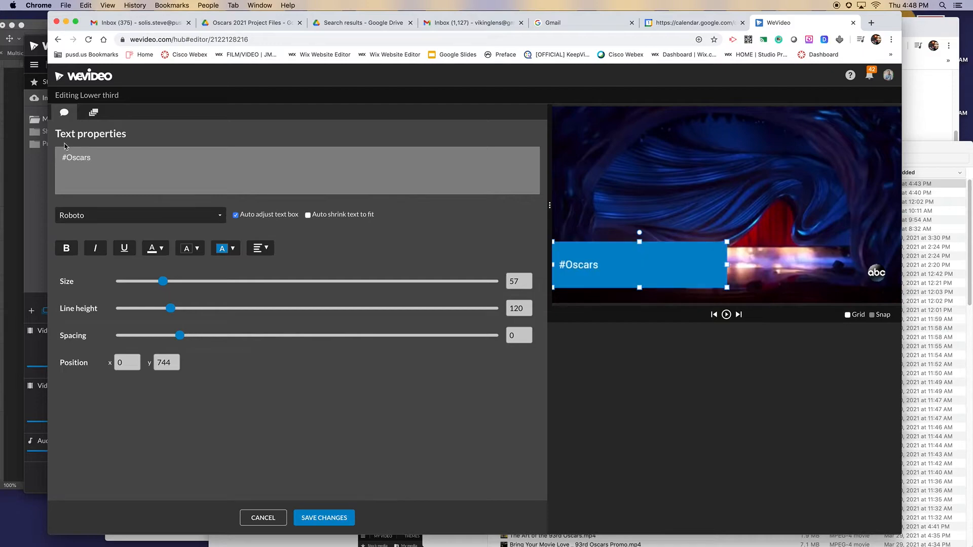
Step: Make the #Oscars title's background fully transparent by setting its color to rgba(249, 253, 255, 0)
click(225, 248)
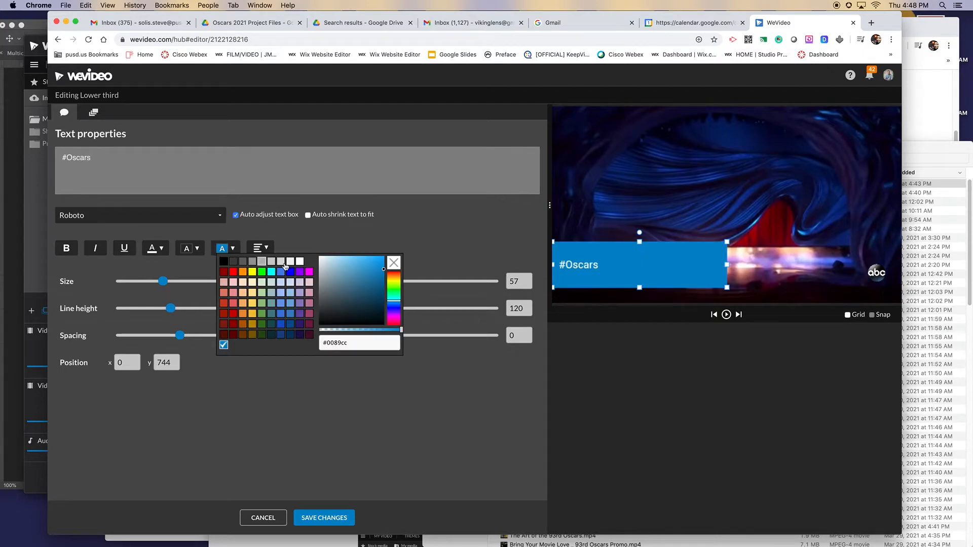
click(395, 263)
drag(401, 333, 318, 332)
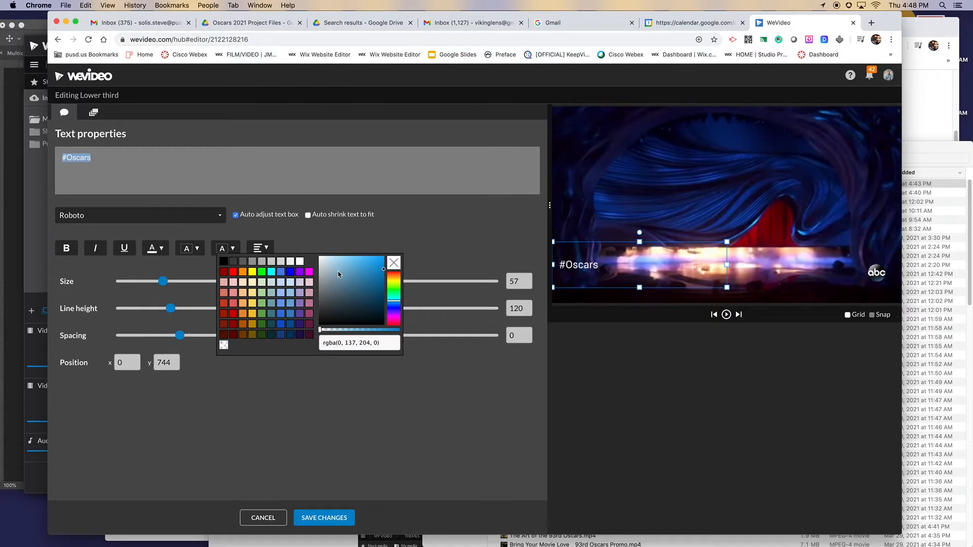
click(323, 264)
click(321, 259)
click(320, 257)
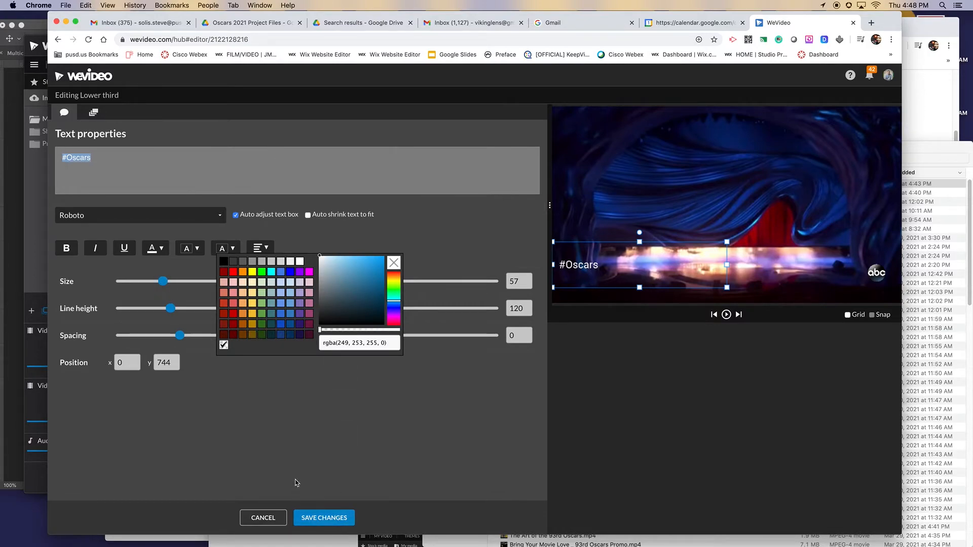
click(388, 394)
Step: Reduce the #Oscars text size to 52 and move the text to the frame's lower-left area at about x 102, y 782
drag(603, 265, 852, 274)
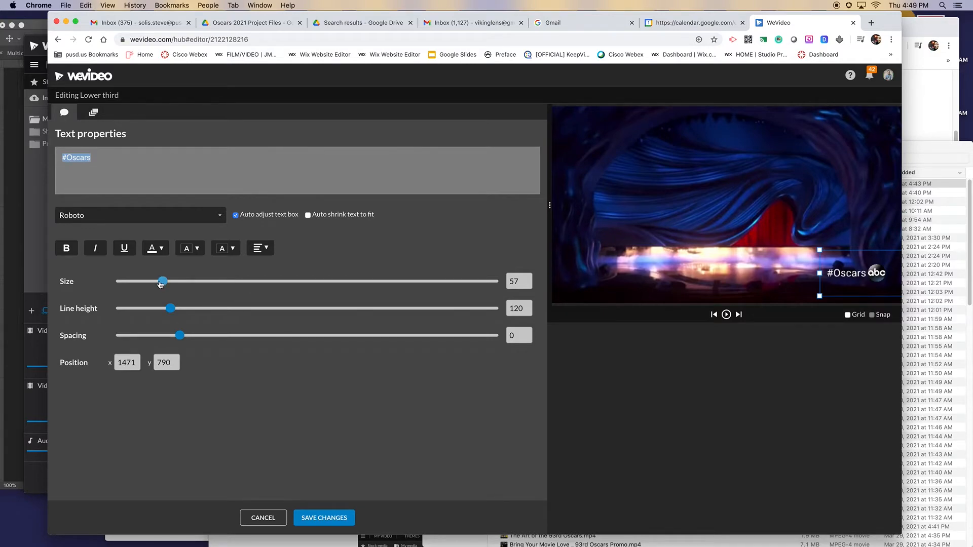
drag(160, 284, 156, 283)
drag(862, 276, 611, 274)
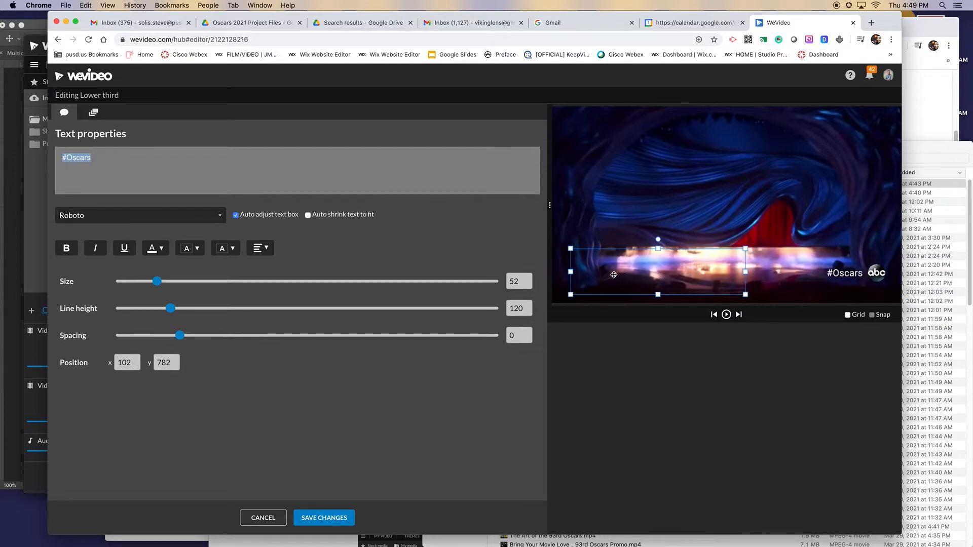
Step: Using the grid, align the #Oscars text with the ABC logo in the frame's lower-left corner at about x 52, y 796, and save the title
click(847, 314)
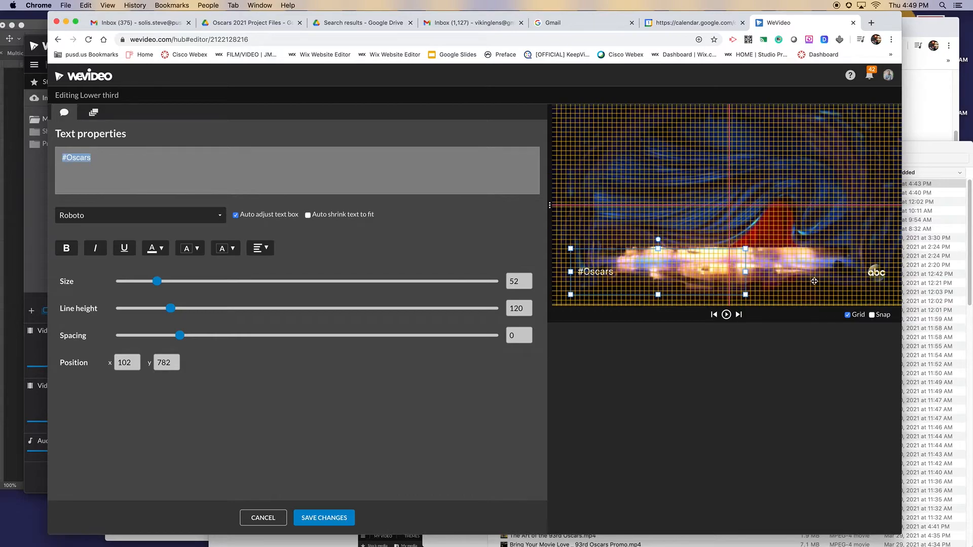
drag(619, 278, 863, 274)
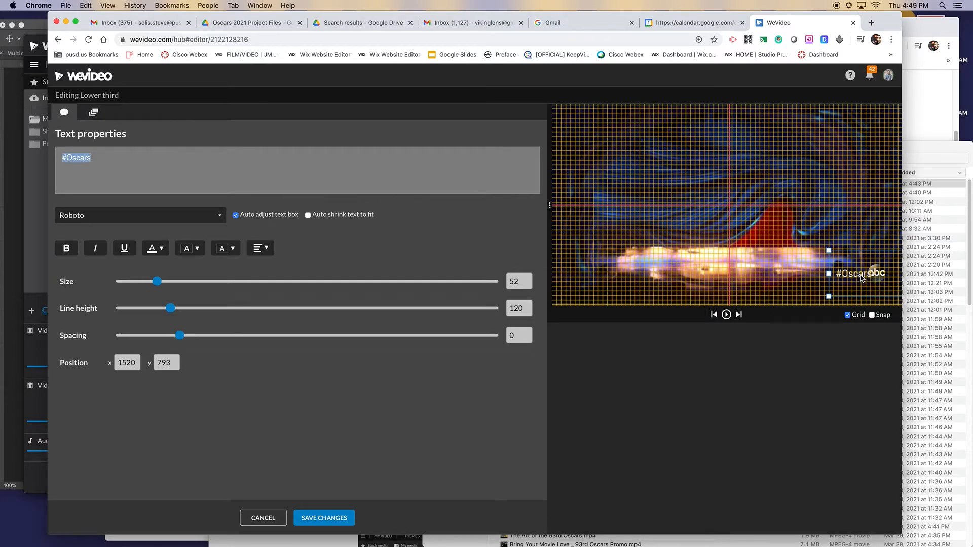
drag(861, 278, 861, 278)
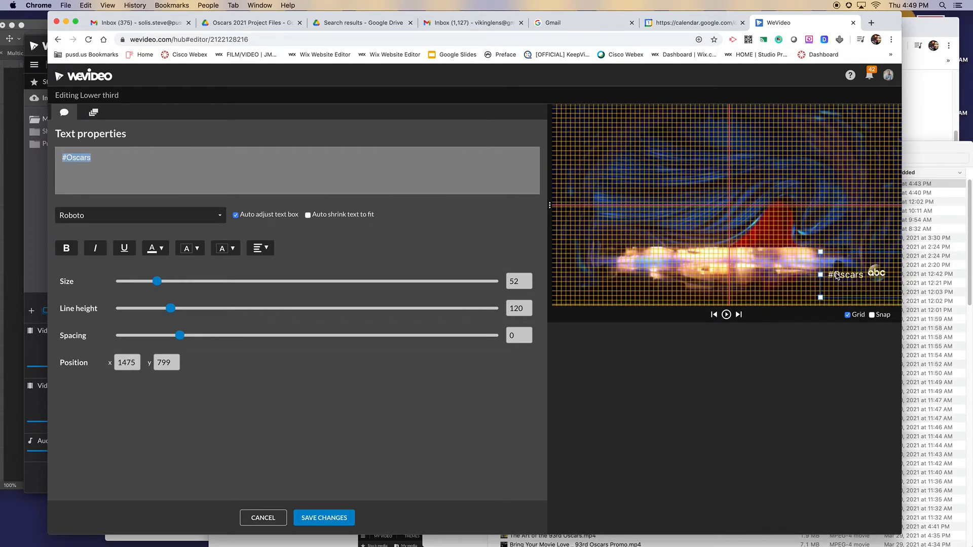
drag(821, 275, 561, 272)
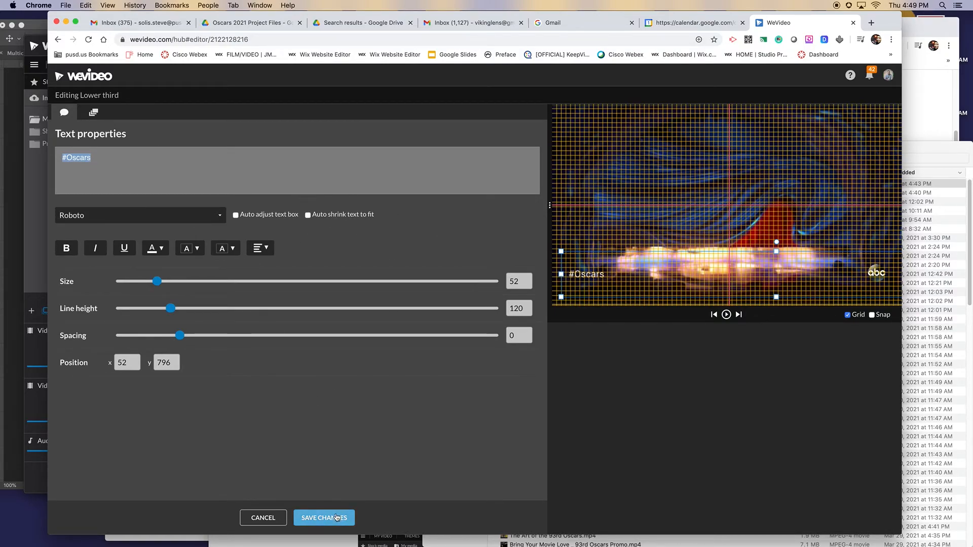
click(323, 517)
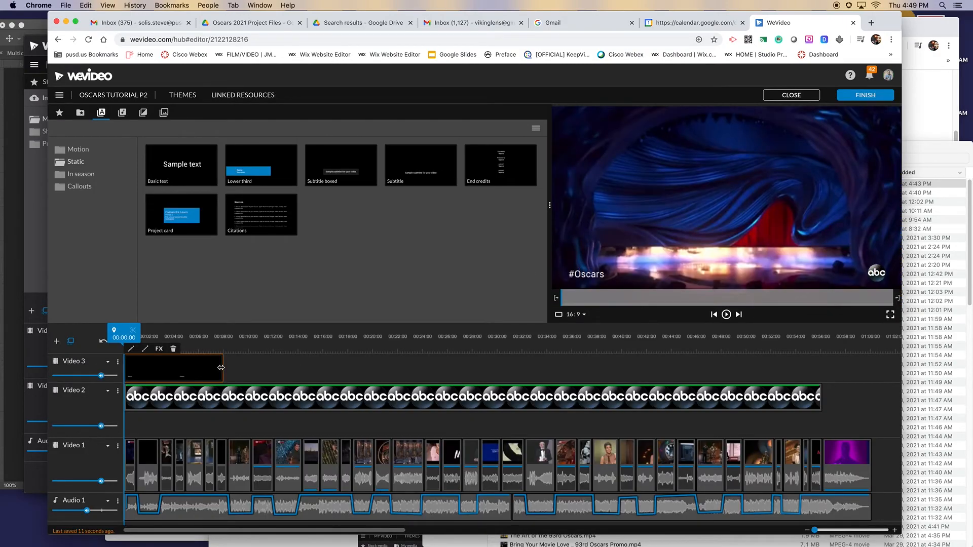
Step: Extend the #Oscars title on Video 3 to the end of the ABC logo clip at about 56 seconds and check it in playback
drag(222, 369, 822, 403)
drag(817, 335, 121, 343)
key(space)
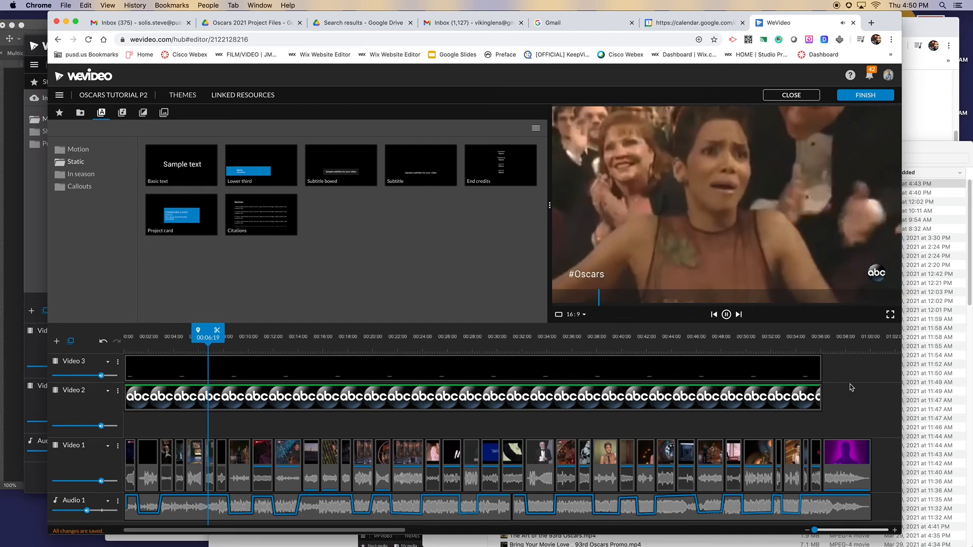
click(799, 366)
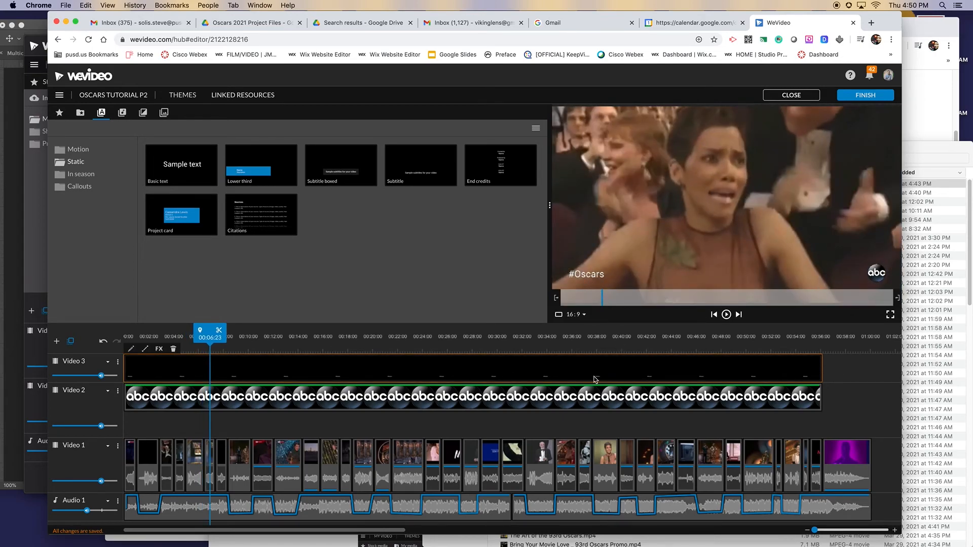
key(space)
key(space)
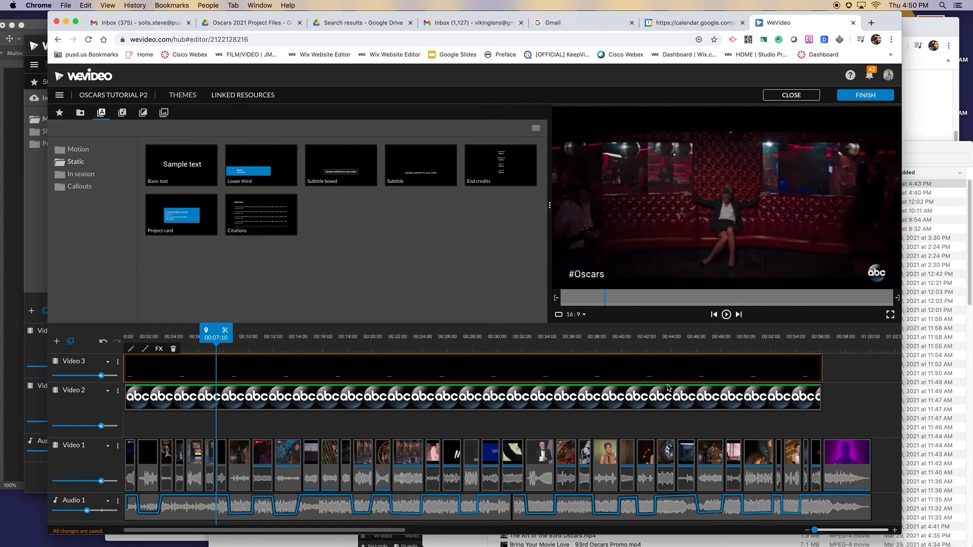
key(space)
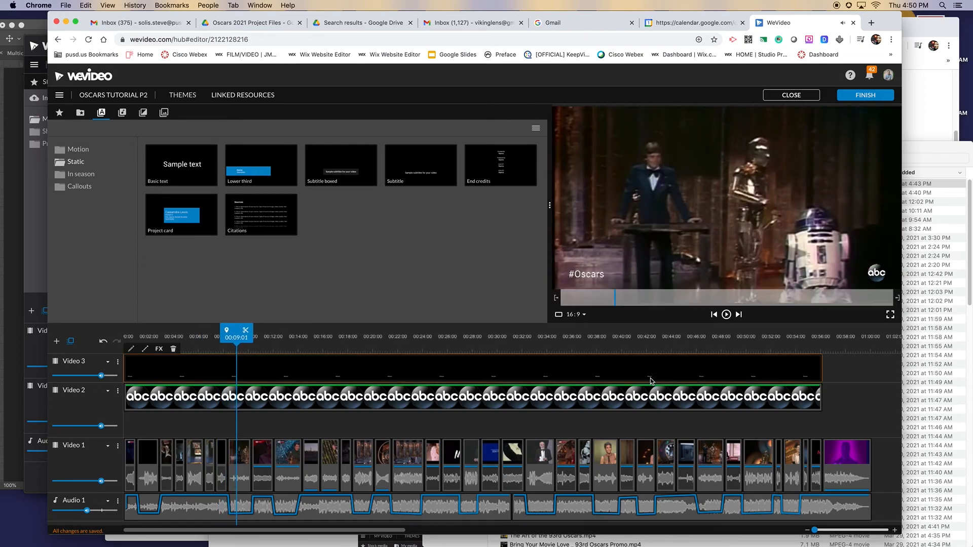